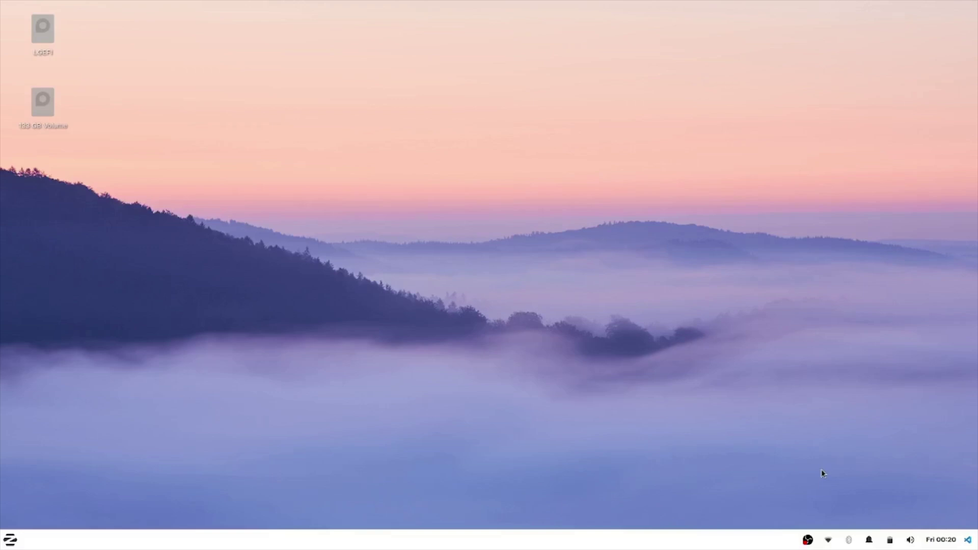
Launch Mouse and Touchpad from the app menu by searching 'tou'
{"action": "key", "text": "super"}
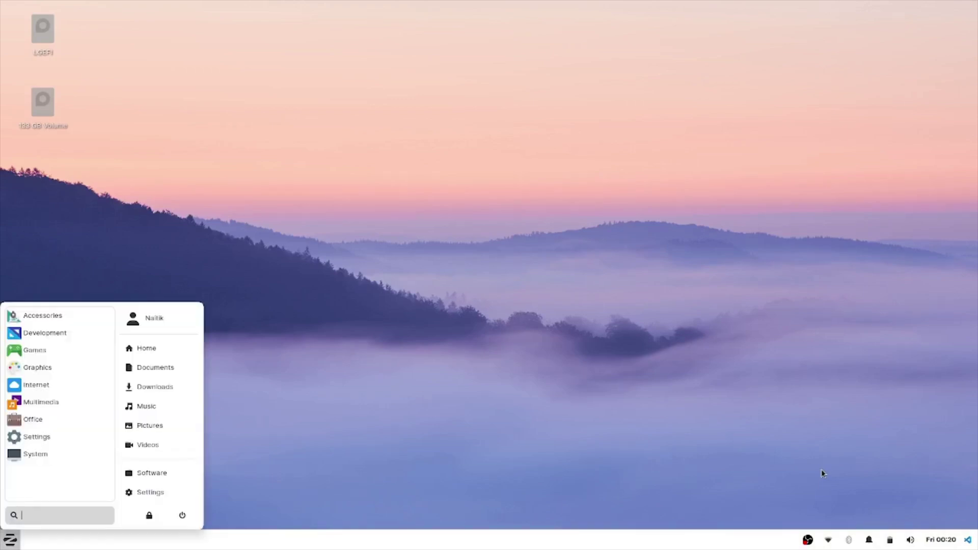
{"action": "type", "text": "tou"}
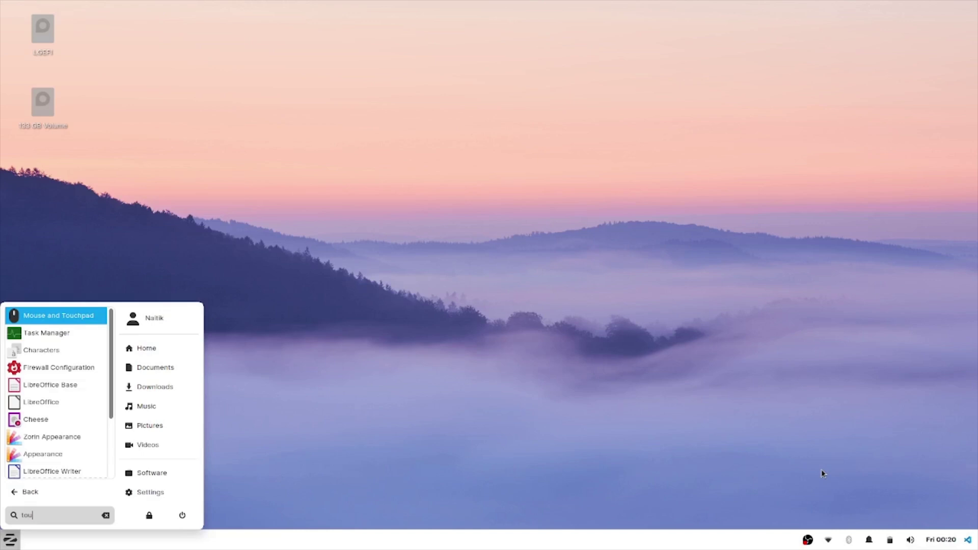
{"action": "key", "text": "Return"}
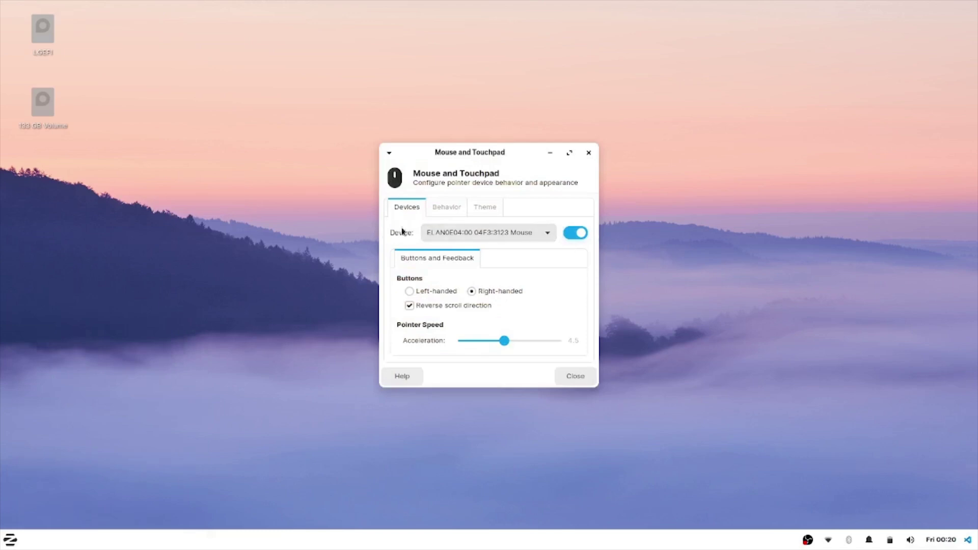
Select the ELAN Touchpad as the device to configure
{"action": "left_click", "coordinate": [457, 238]}
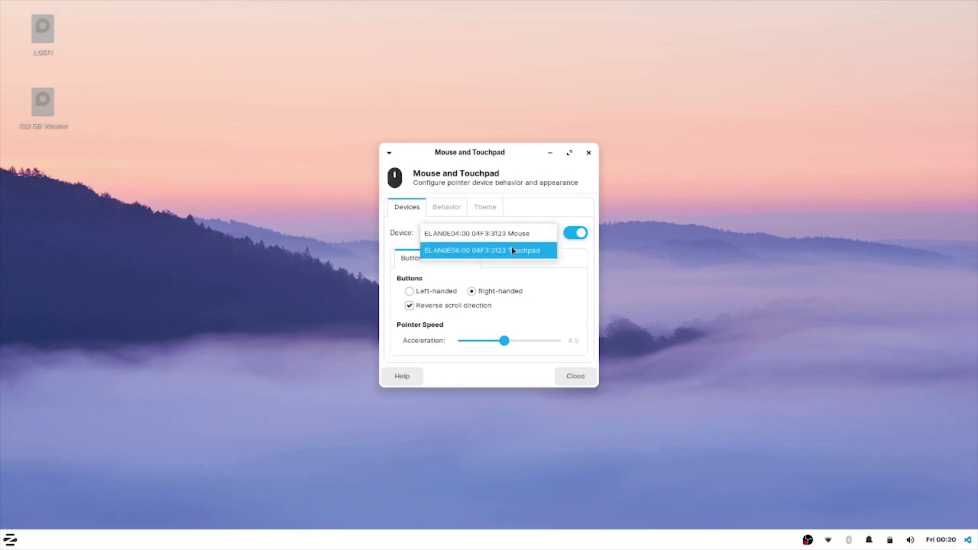
{"action": "left_click", "coordinate": [440, 251]}
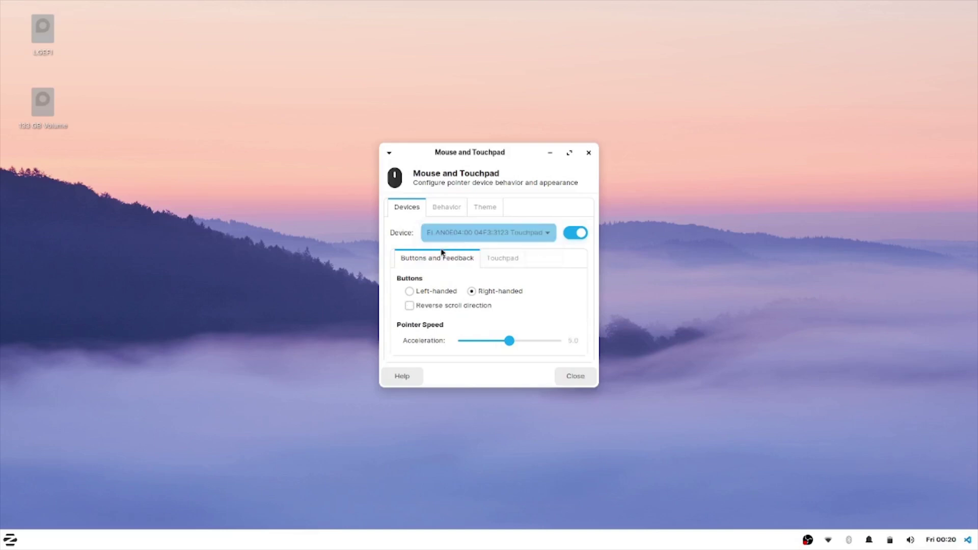
In the Touchpad section, leave 'Tap touchpad to click' checked after toggling it
{"action": "left_click", "coordinate": [493, 263]}
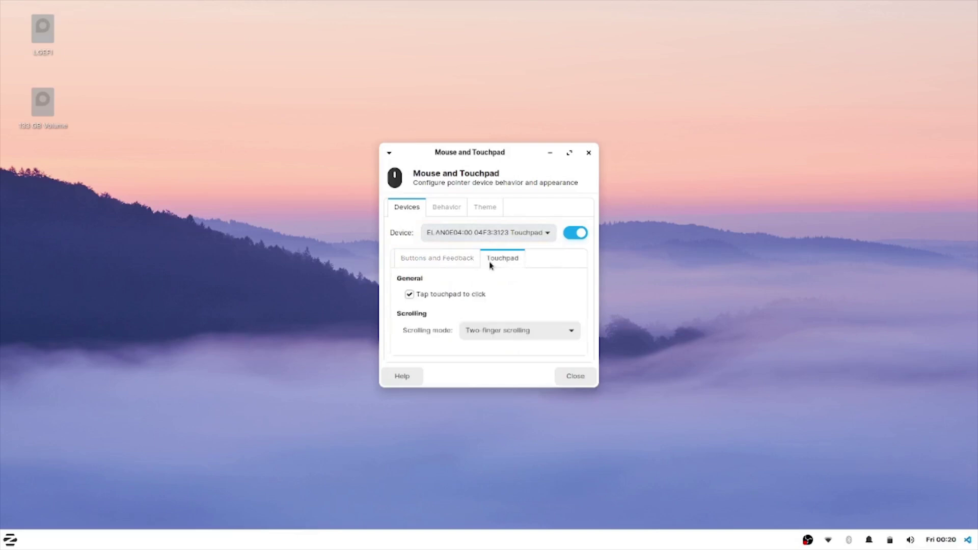
{"action": "left_click", "coordinate": [409, 295]}
{"action": "left_click", "coordinate": [409, 295]}
{"action": "left_click", "coordinate": [409, 295]}
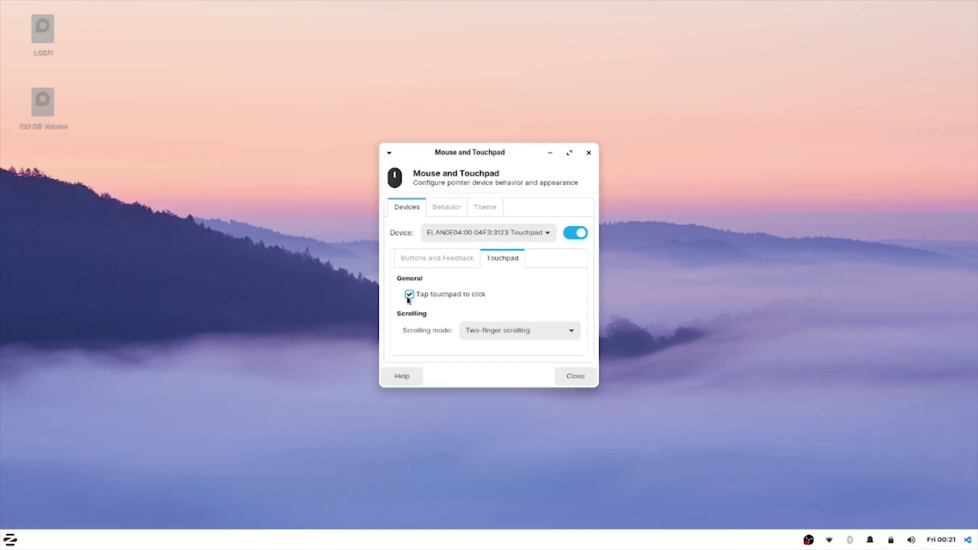